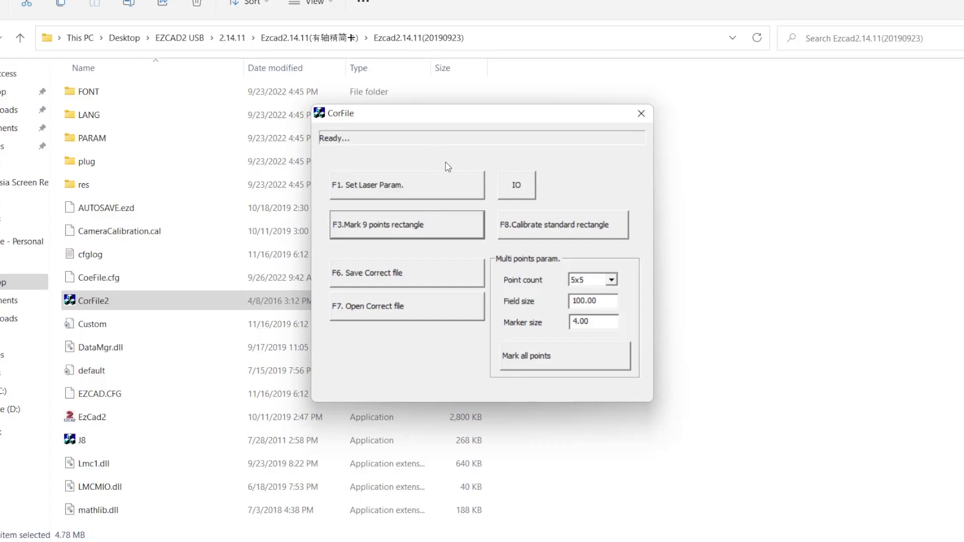
Open CorFile2's laser parameter settings (F1. Set Laser Param.).
left_click(471, 194)
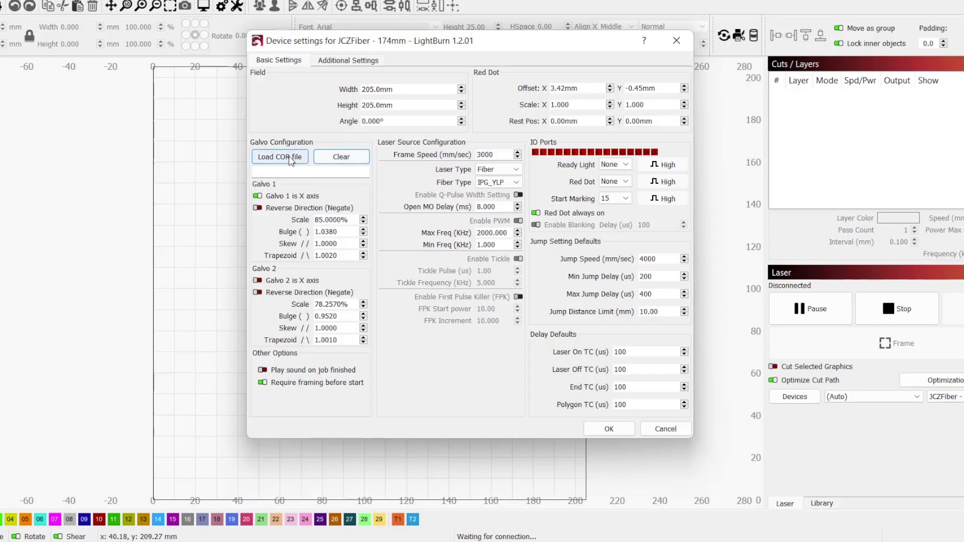
Load the 174mm.cor correction file into the JCZFiber 174mm galvo device settings.
left_click(290, 158)
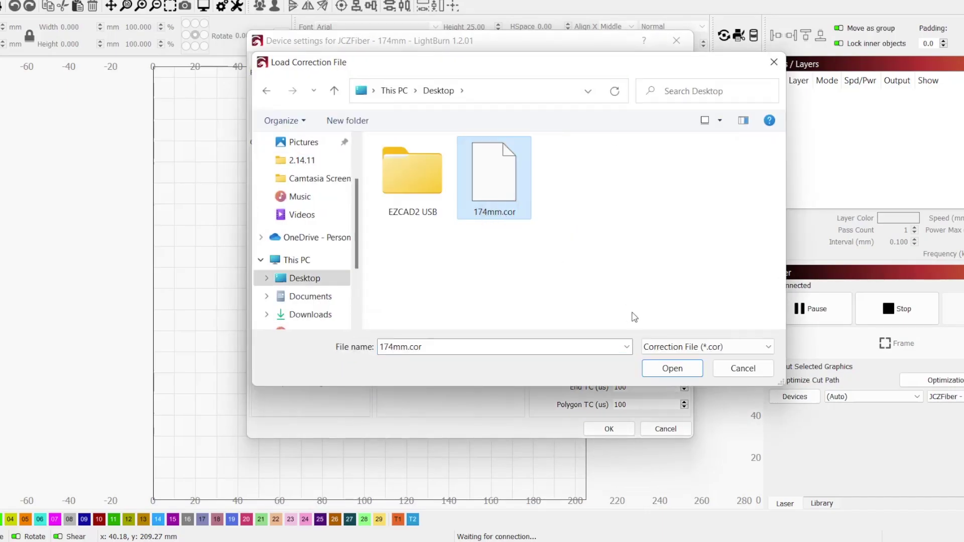
left_click(672, 368)
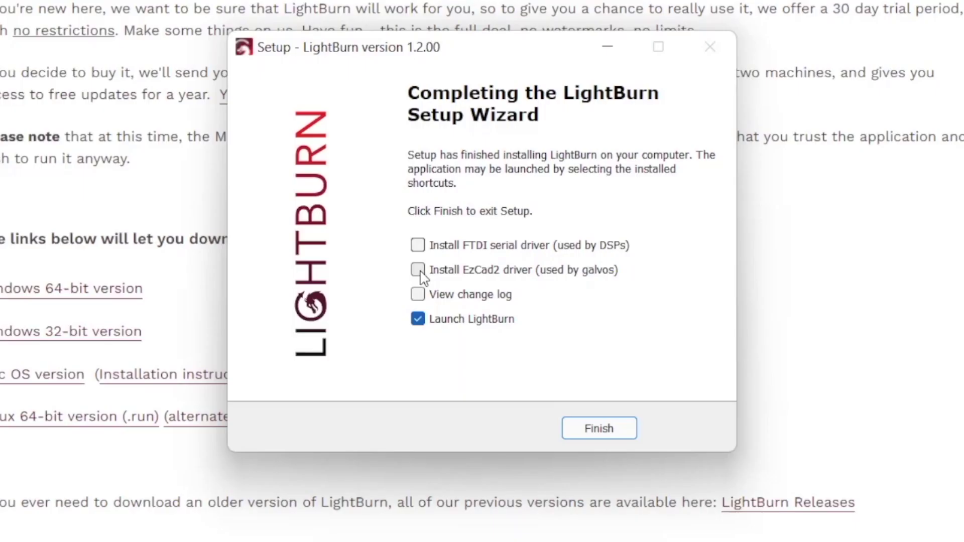
Enable the EzCad2 driver install, then uninstall USBLMCV2 in Device Manager, removing its driver too.
left_click(418, 270)
double_click(183, 417)
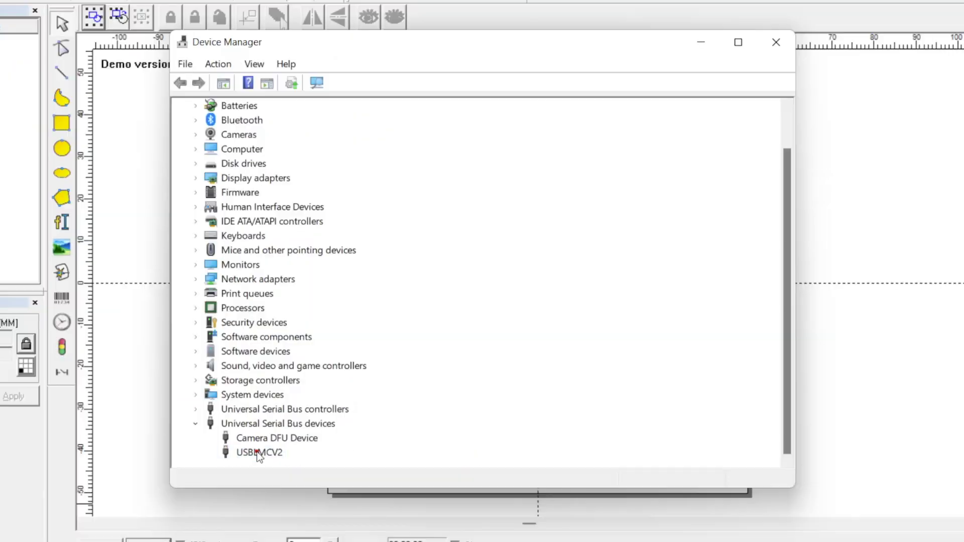
left_click(257, 451)
right_click(257, 452)
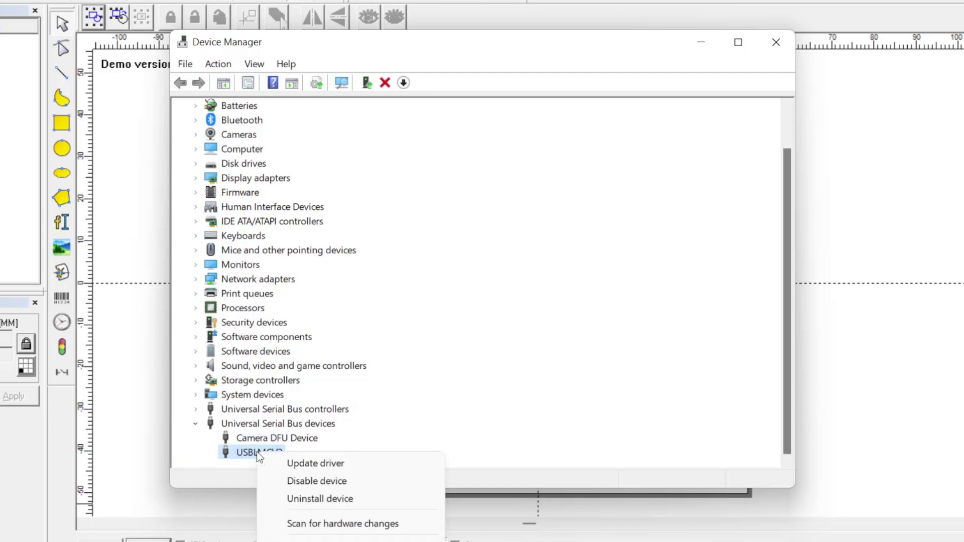
left_click(307, 502)
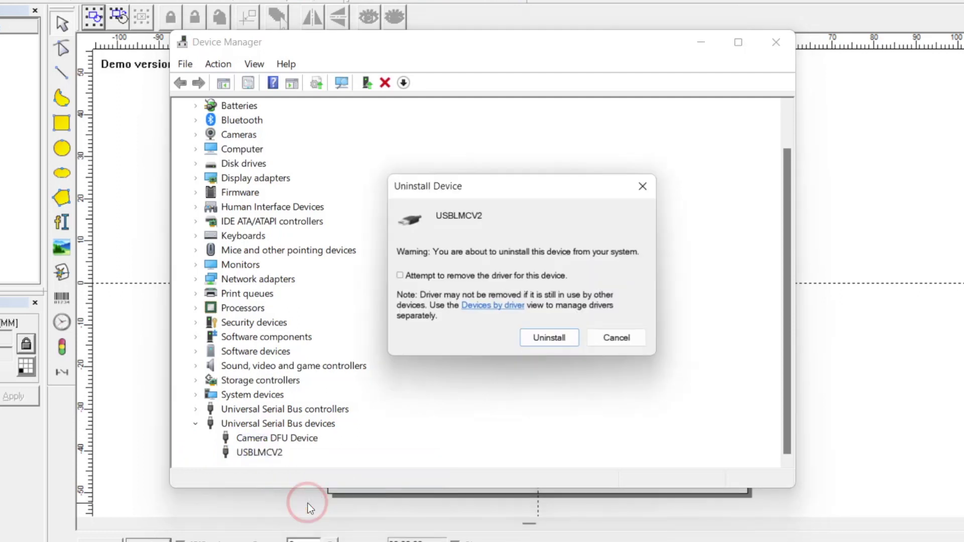
left_click(400, 276)
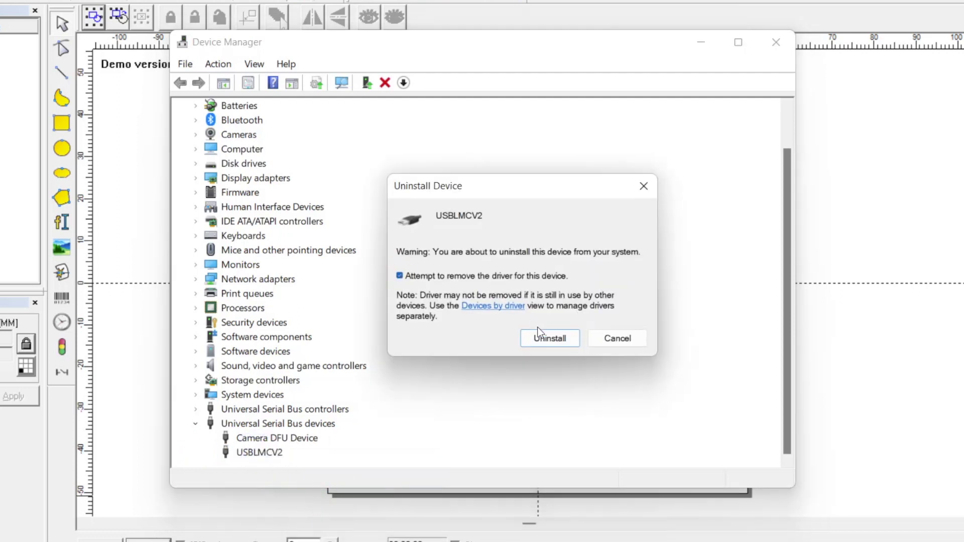
left_click(547, 338)
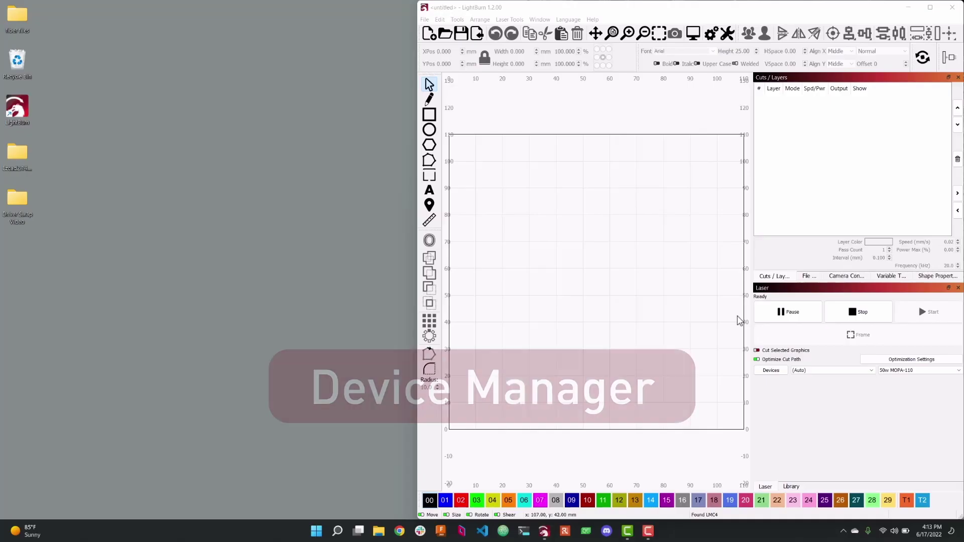
Confirm the USBLMCV2 uninstall in Device Manager's Uninstall Device dialog.
mouse_move(340, 536)
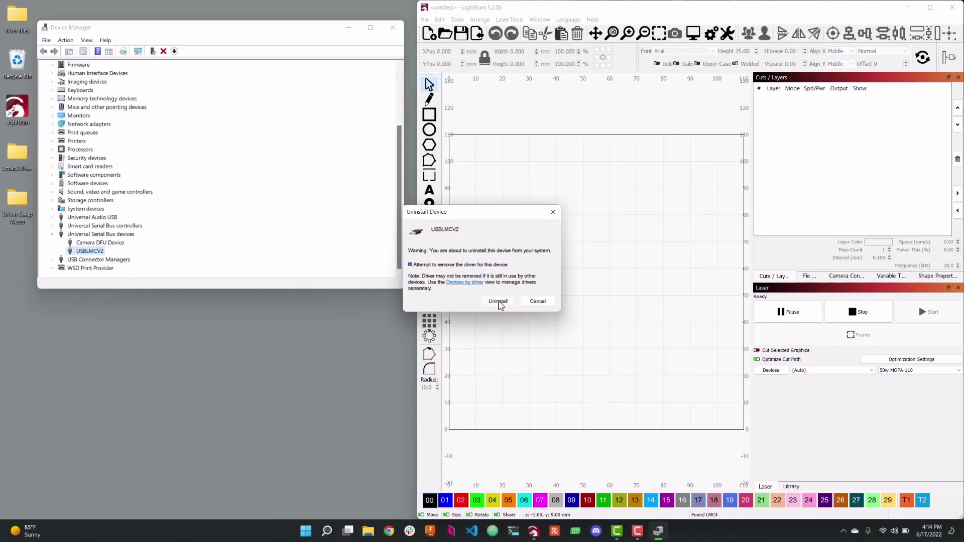
left_click(497, 301)
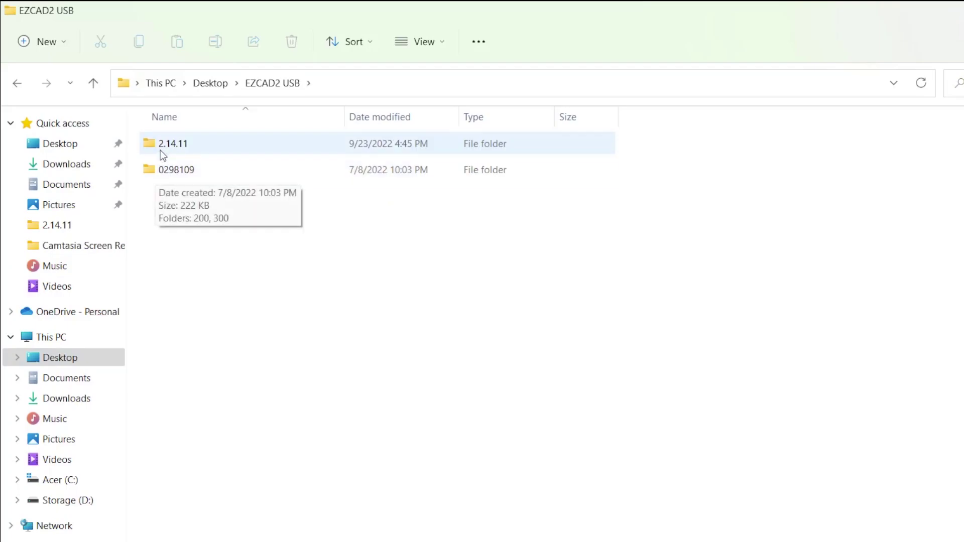
Browse from 2.14.11 through Ezcad2.14.11(有轴精简卡) into the Ezcad2.14.11(20190923) folder.
left_click(162, 145)
double_click(162, 146)
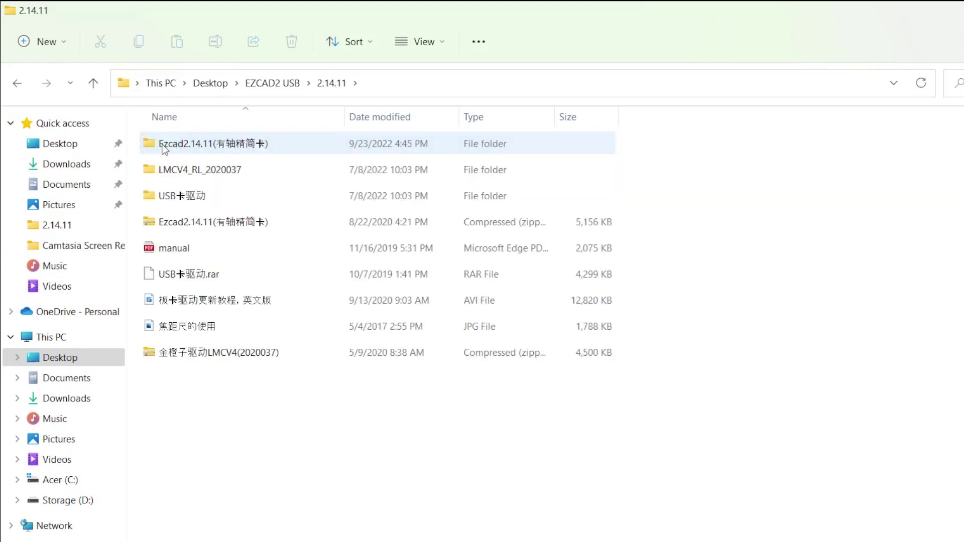
double_click(162, 146)
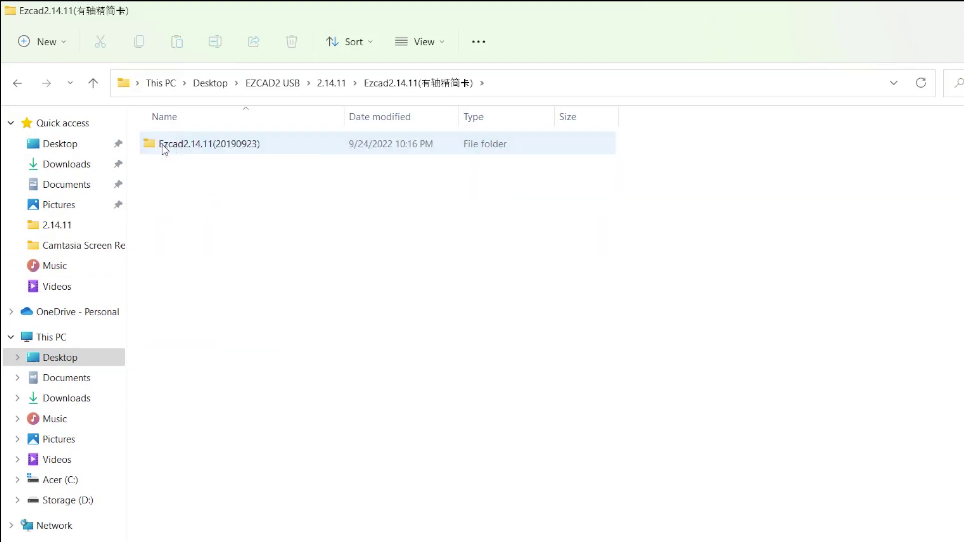
double_click(162, 146)
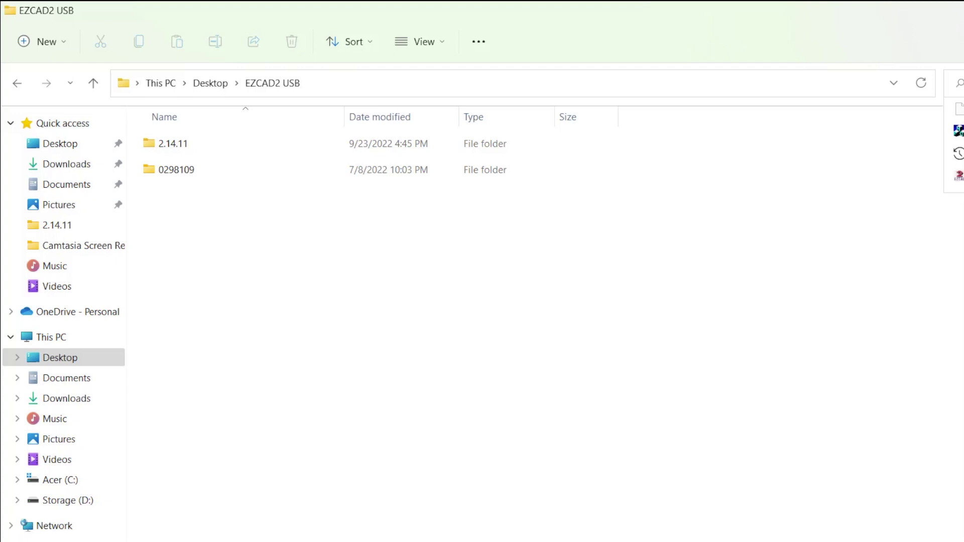
Search for CorFile2, go to its folder and launch CorFile2.exe.
type("r")
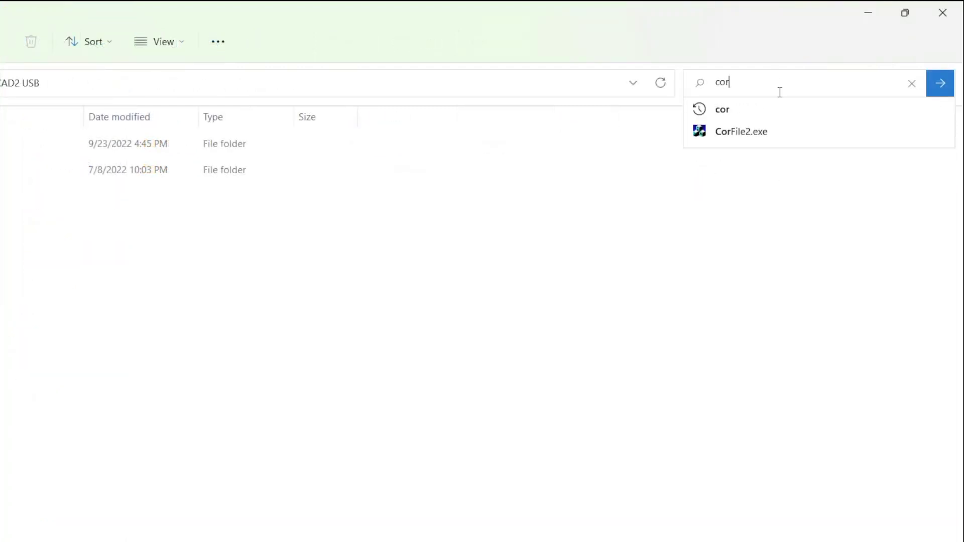
left_click(758, 136)
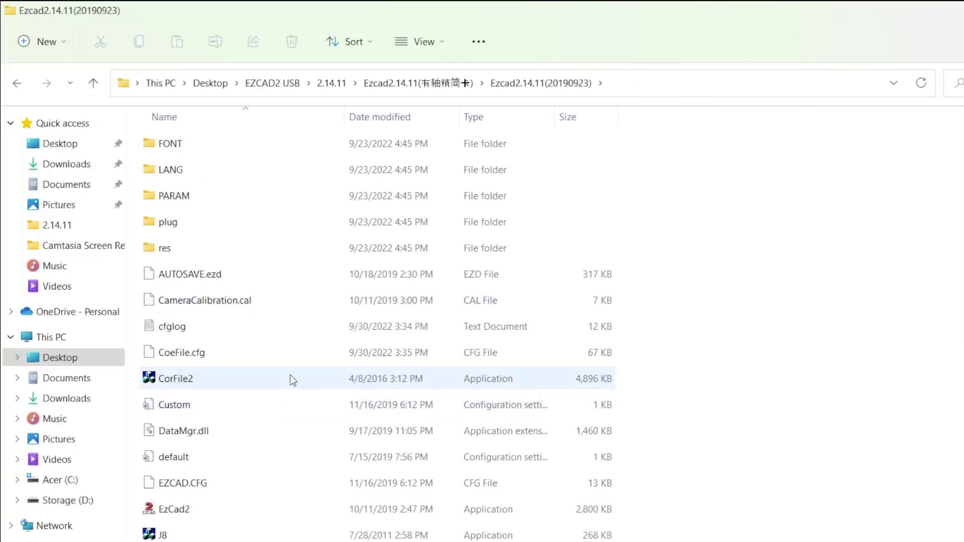
double_click(291, 379)
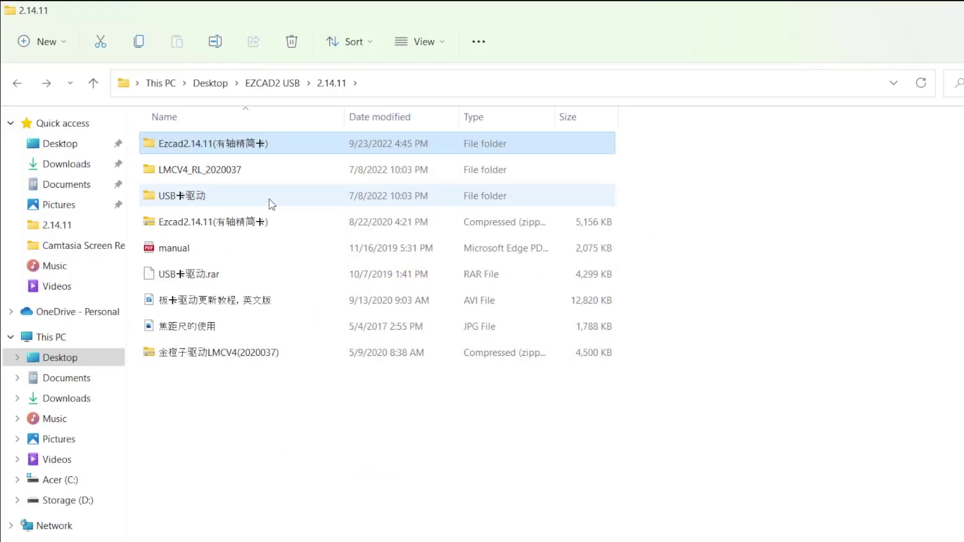
Open the USB卡驱动 driver folder to install the missing lmc driver.
double_click(269, 199)
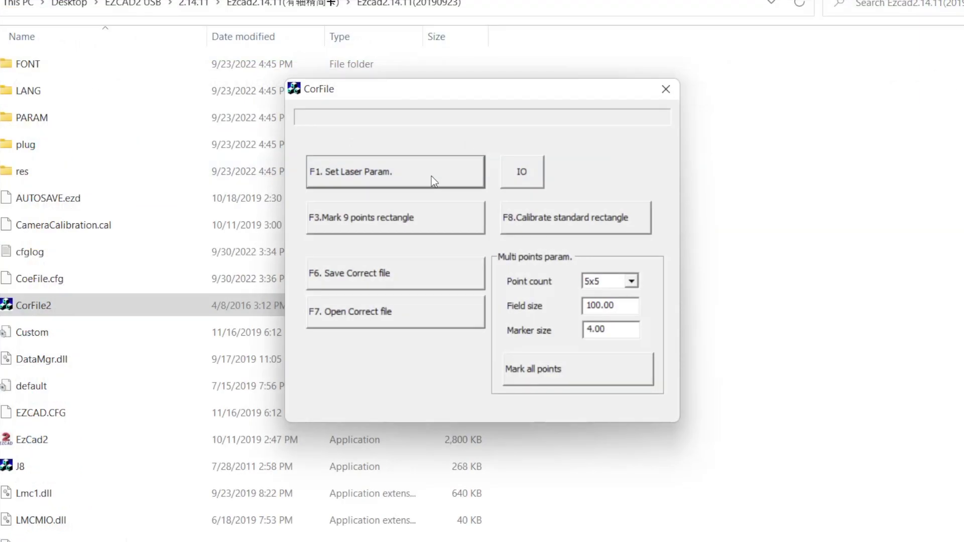
Set CorFile2's laser type to IPG and test box size to 26214, then accept.
left_click(431, 176)
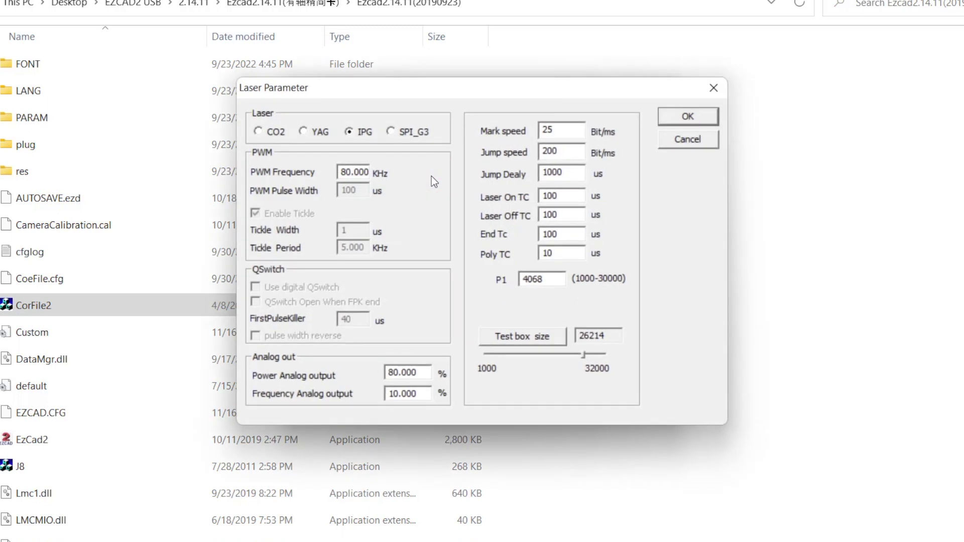
left_click(349, 132)
left_click(586, 357)
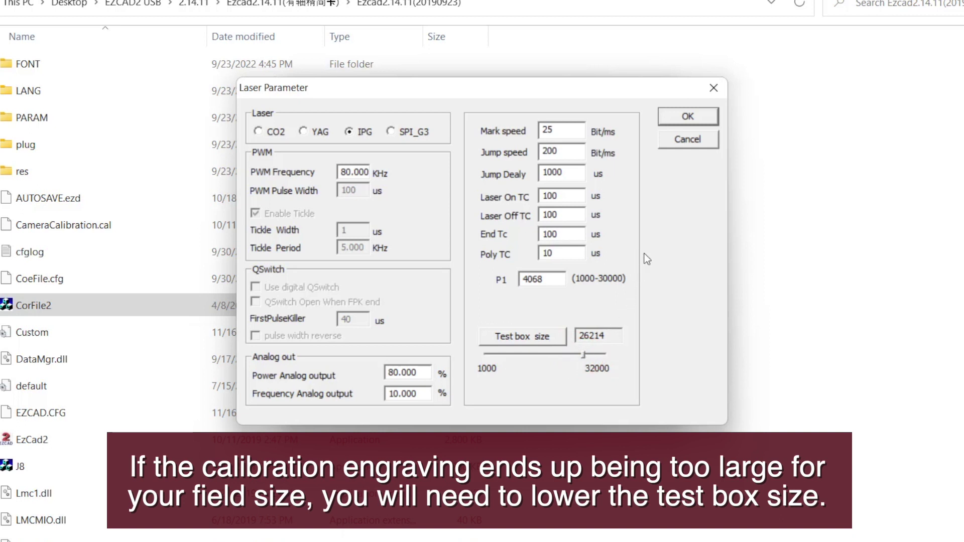
left_click(705, 115)
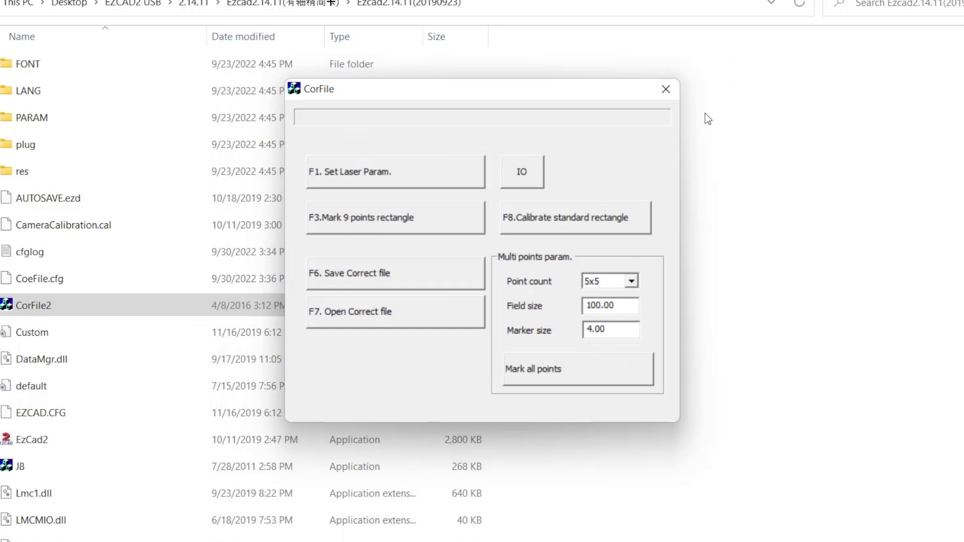
Laser-mark the nine-point test rectangle (F3. Mark 9 points rectangle).
left_click(446, 226)
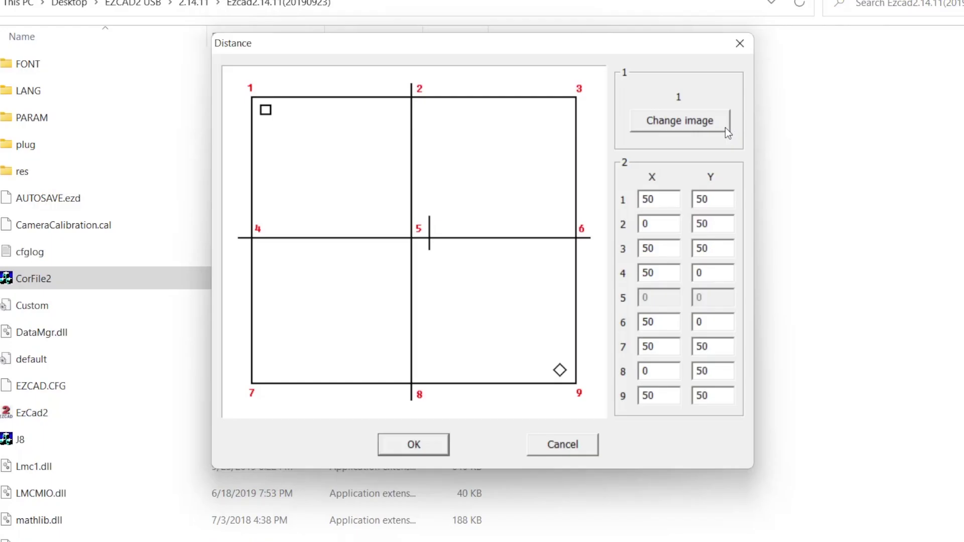
left_click(724, 125)
left_click(724, 126)
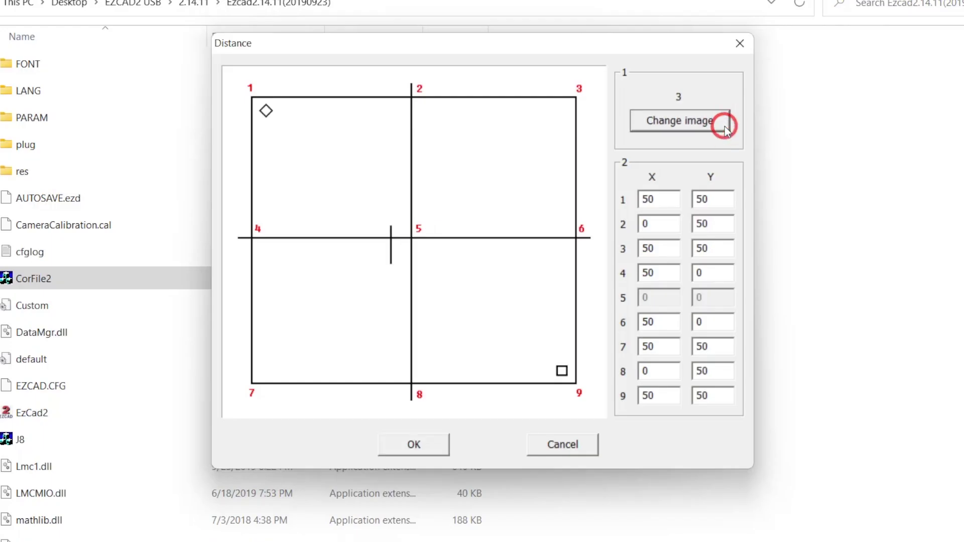
left_click(724, 126)
left_click(724, 126)
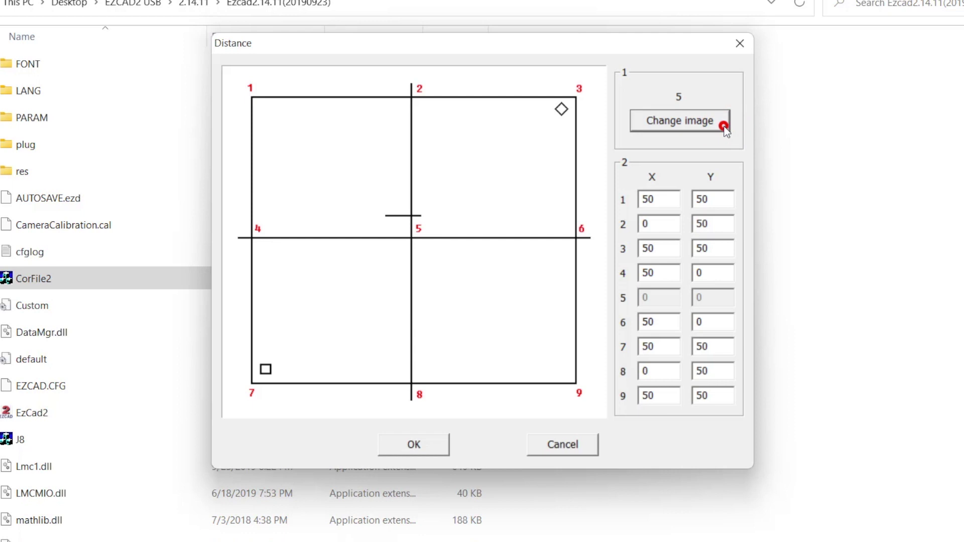
left_click(724, 125)
left_click(724, 125)
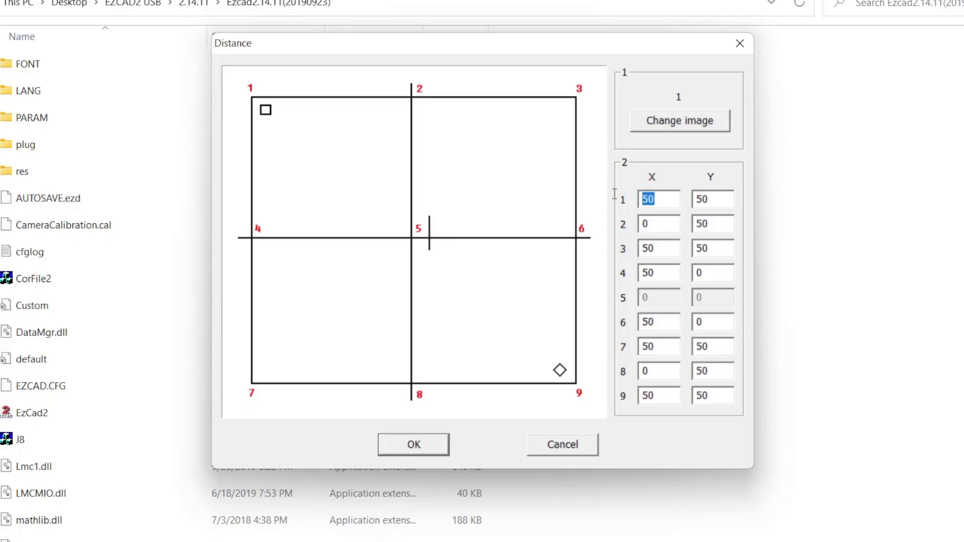
type("82")
type(".")
Type the caliper measurements, such as 86.42 for point 1's Y, into the Distance table.
type("4")
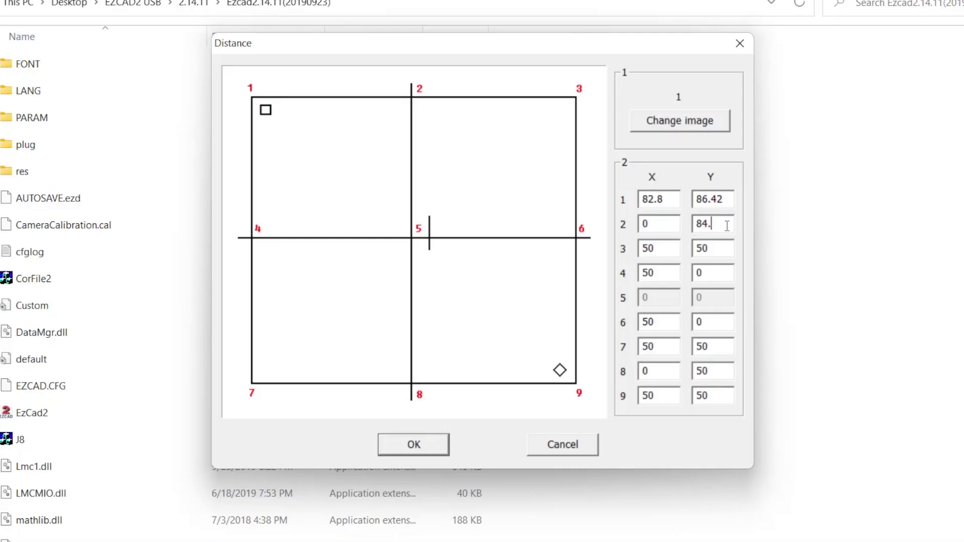
type("79")
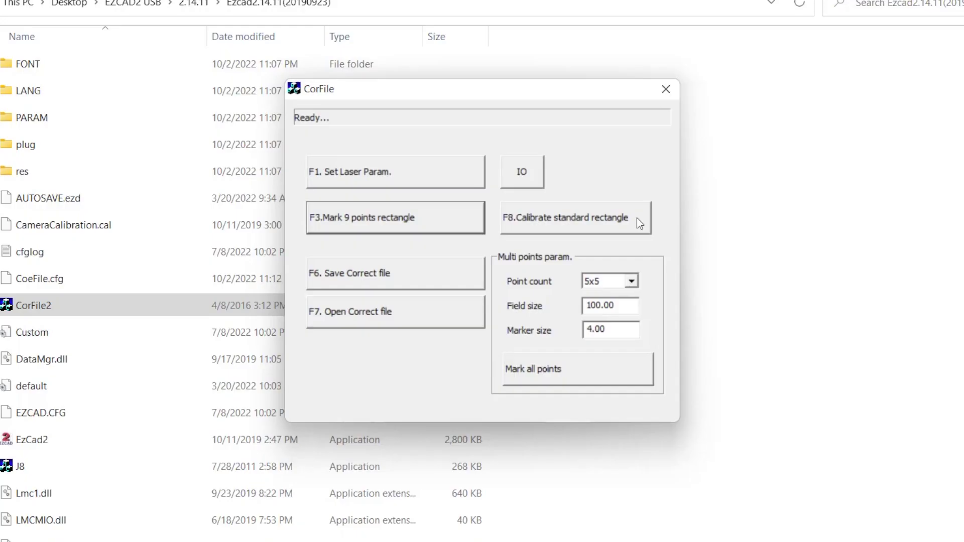
Run the F8 standard-rectangle calibration marking.
left_click(637, 218)
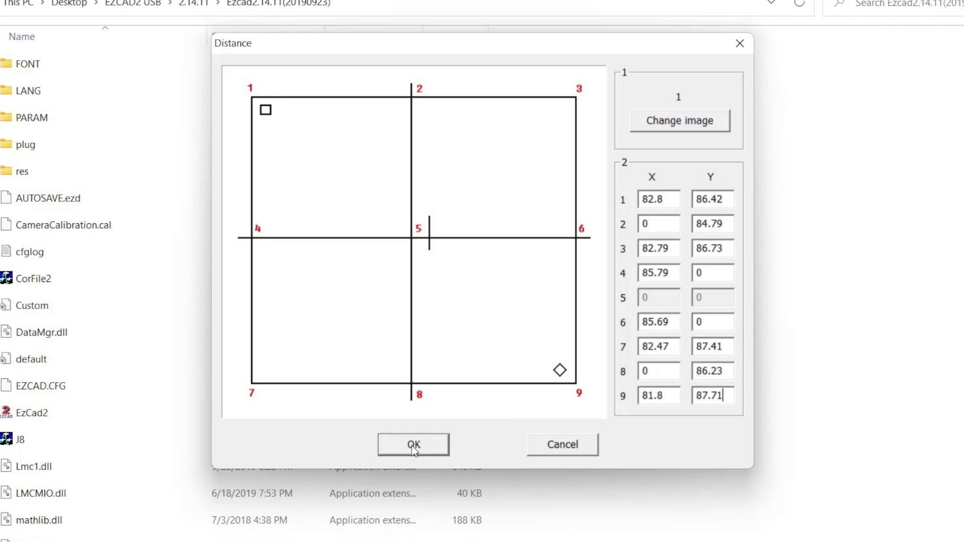
Accept the distance measurements and create a 'Correction Files' folder in Documents for saving.
left_click(413, 445)
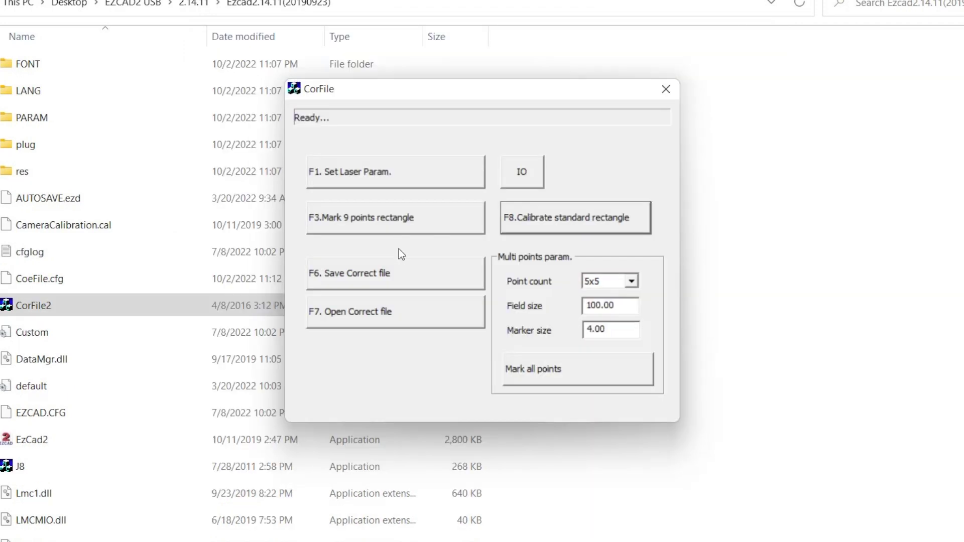
left_click(433, 284)
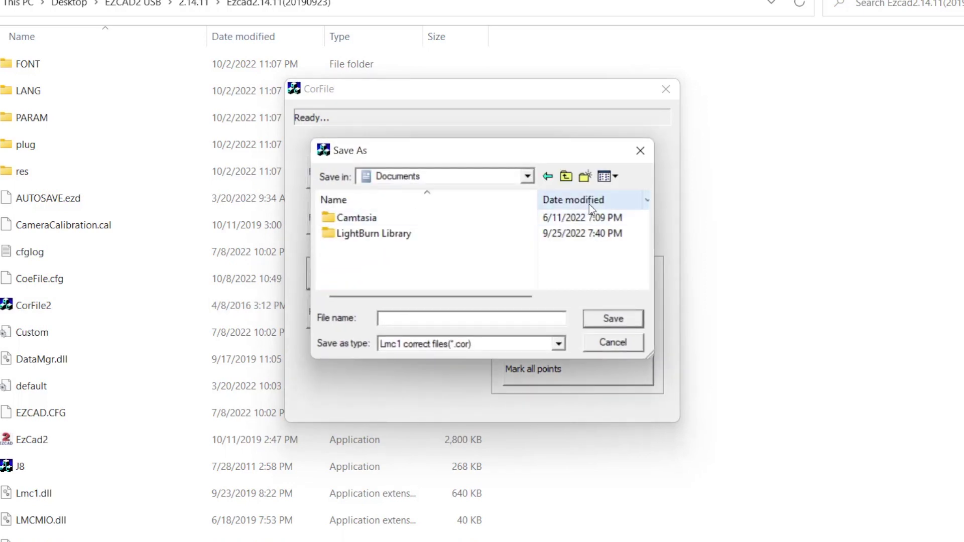
left_click(585, 176)
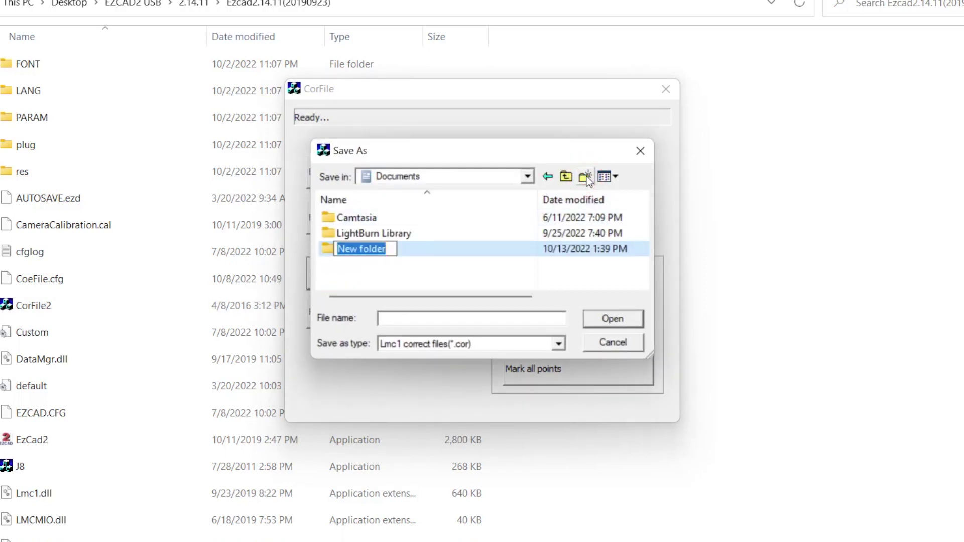
type("Co")
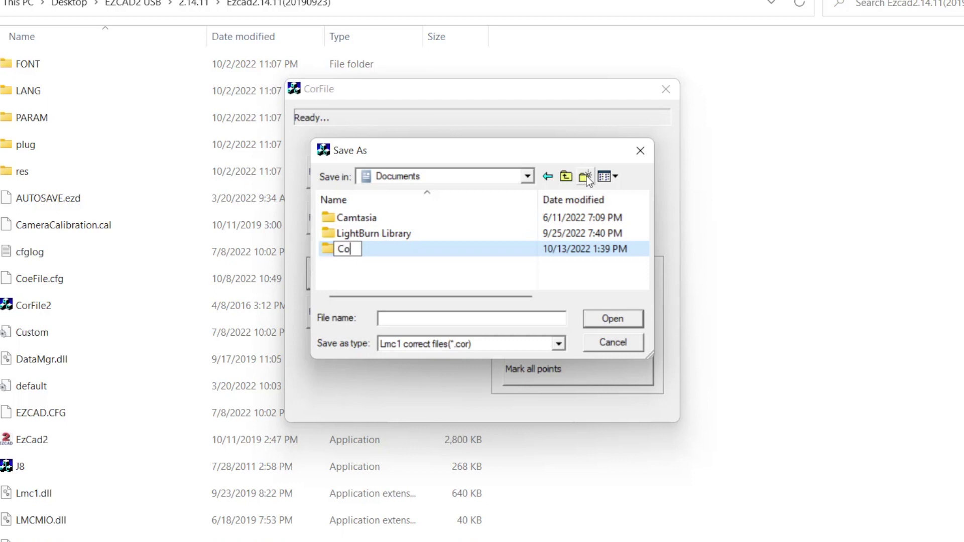
type("rrection Files")
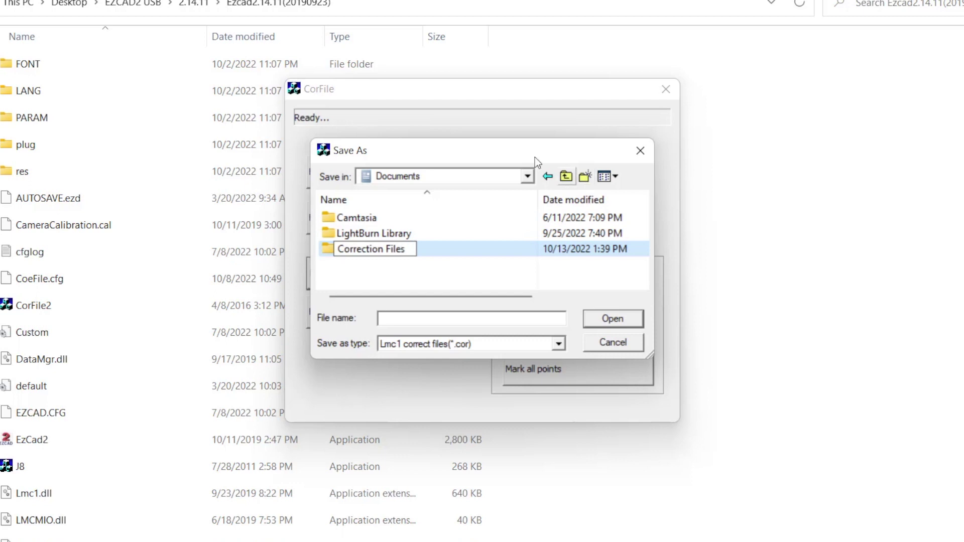
Save the correction as '174mm Lens' inside Correction Files, then close CorFile2.
double_click(454, 249)
left_click(440, 324)
type("174")
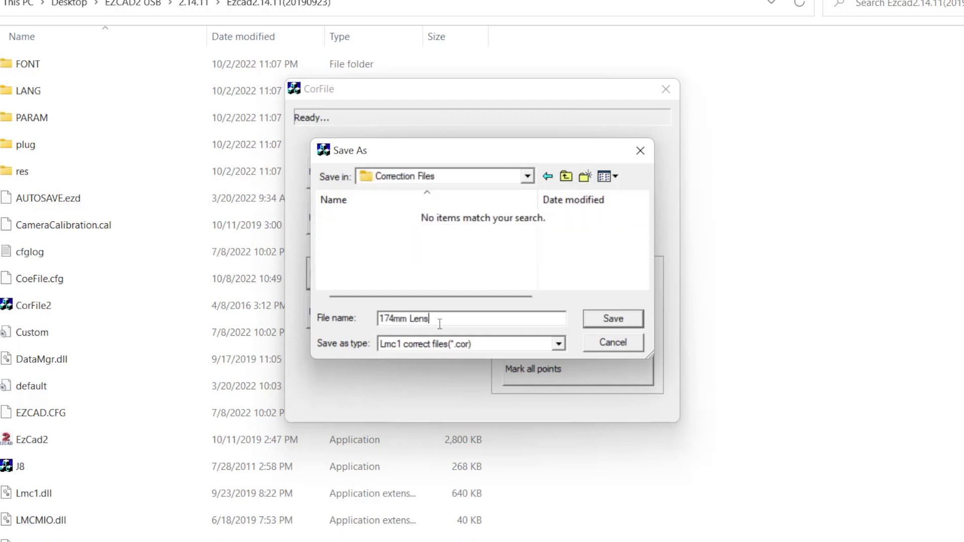
type("mm Lens")
key("Return")
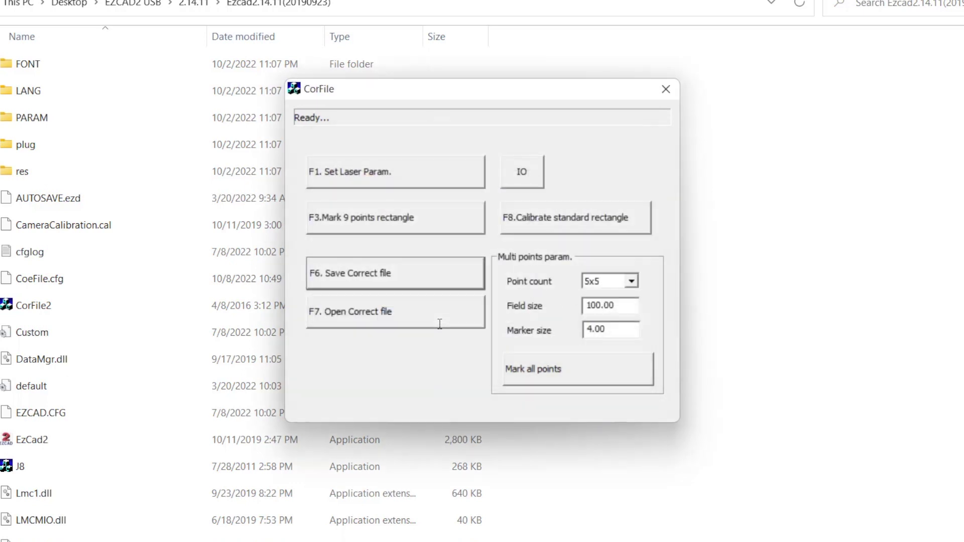
left_click(666, 89)
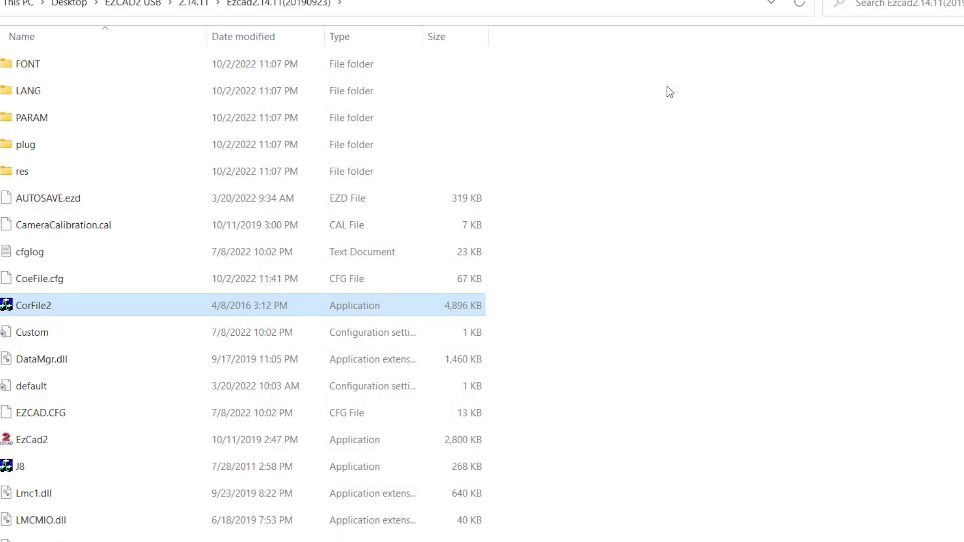
Finish LightBurn setup with the EzCad2 driver option and open Program Files > LightBurn.
left_click(301, 345)
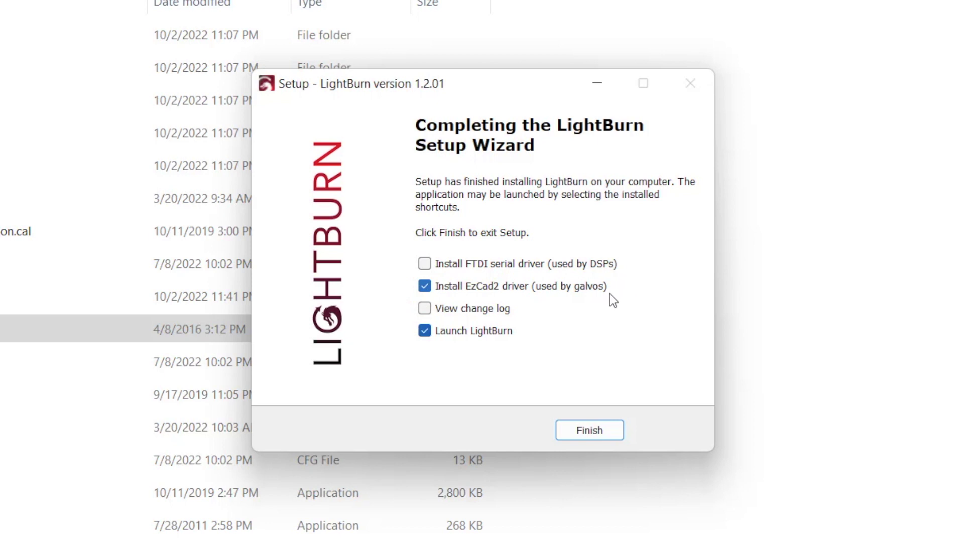
left_click(589, 432)
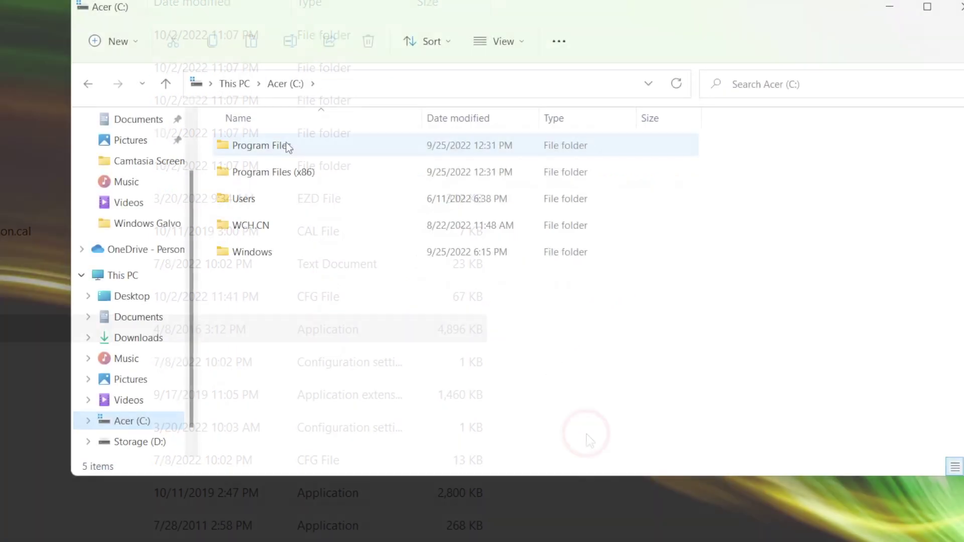
double_click(287, 144)
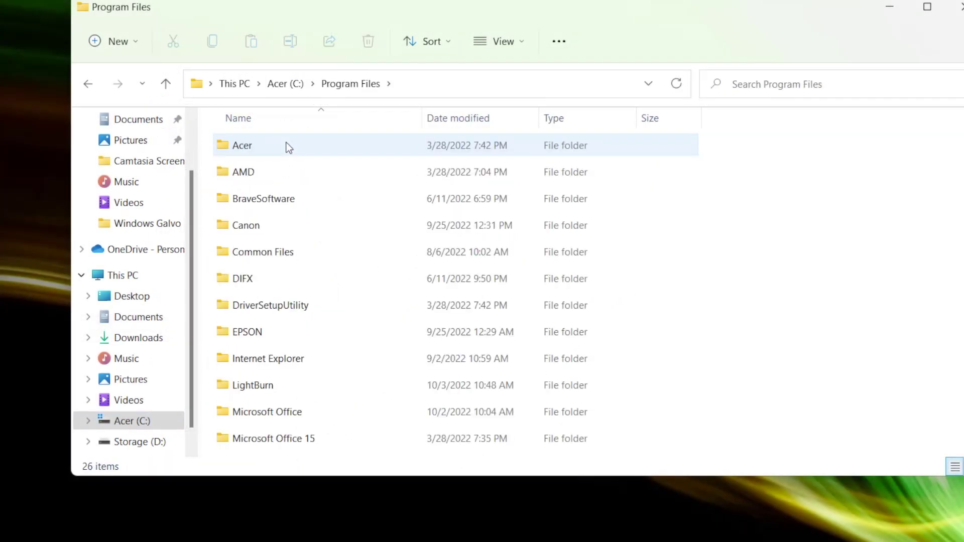
left_click(305, 386)
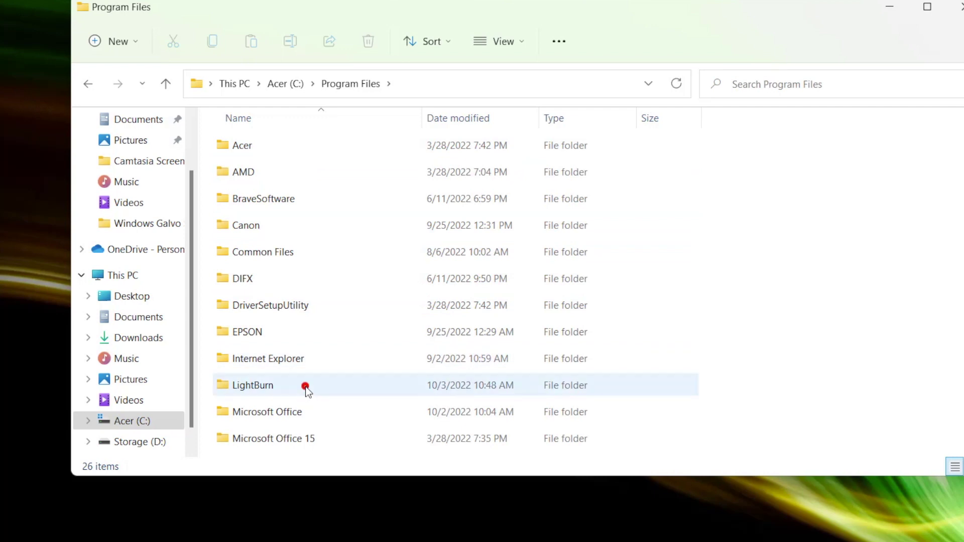
double_click(306, 386)
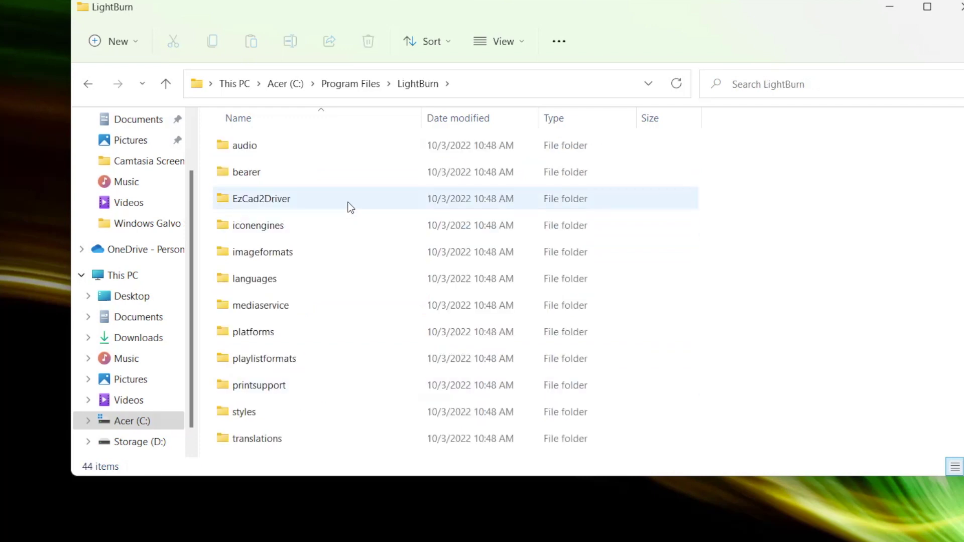
Run dpinst-x64 from the EzCad2Driver folder and proceed with the driver installation.
double_click(351, 206)
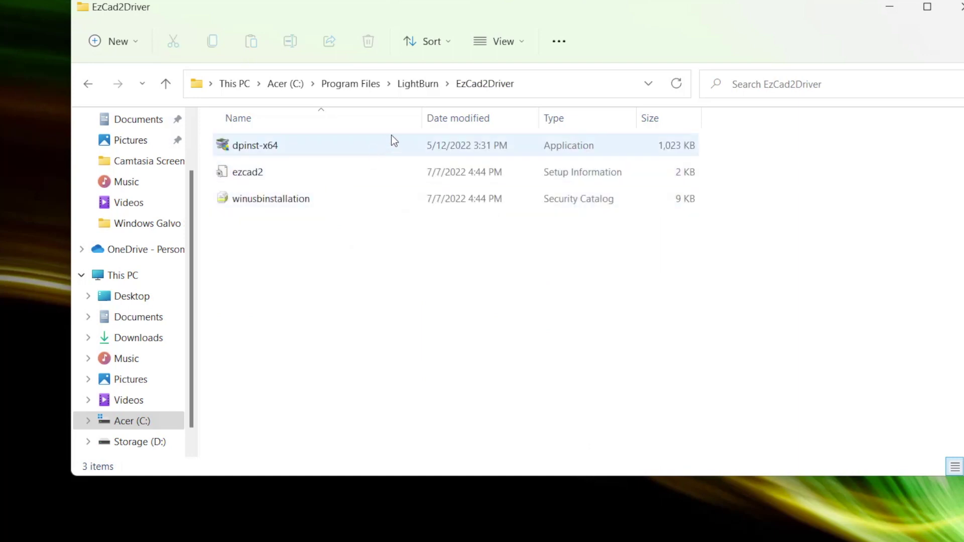
double_click(406, 146)
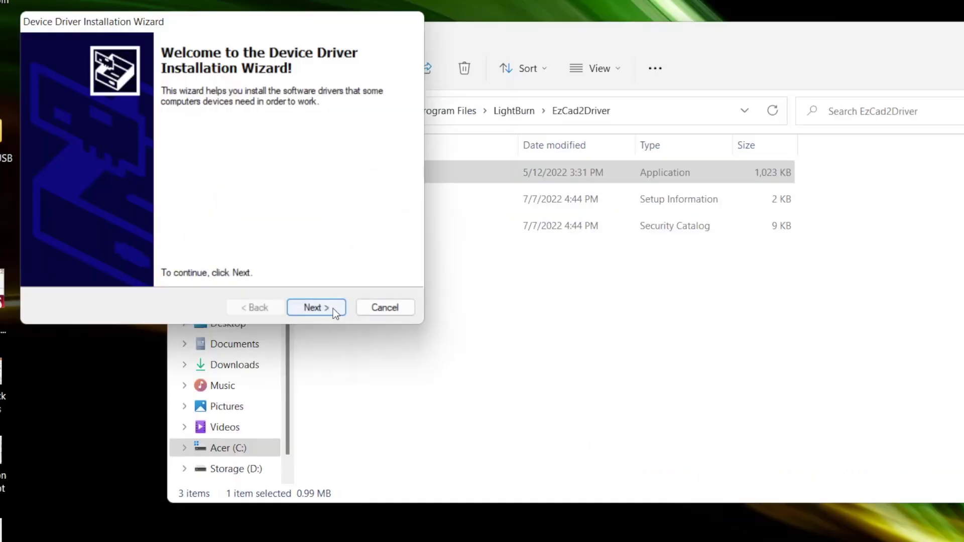
left_click(329, 308)
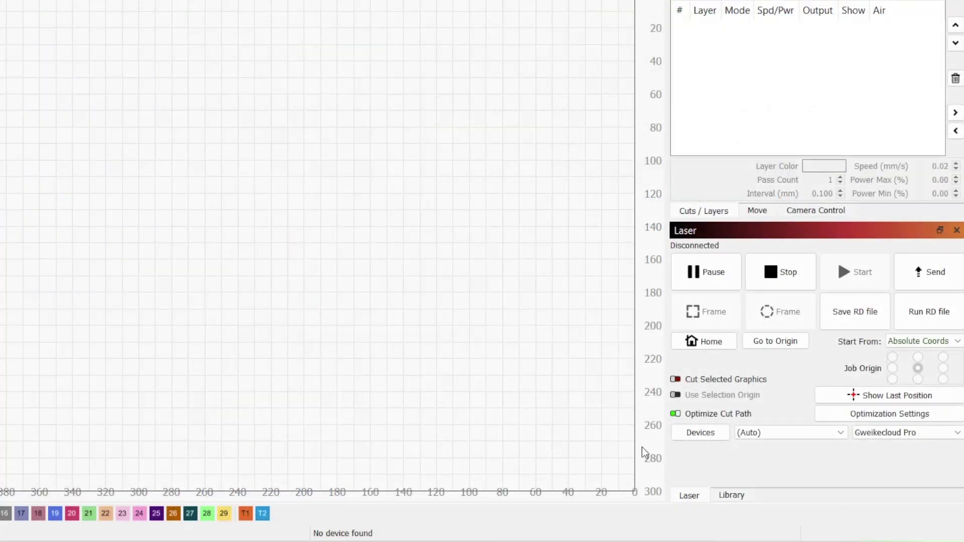
Duplicate the JCZFiber - 290mm device, keeping JCZFiber as the controller.
left_click(717, 435)
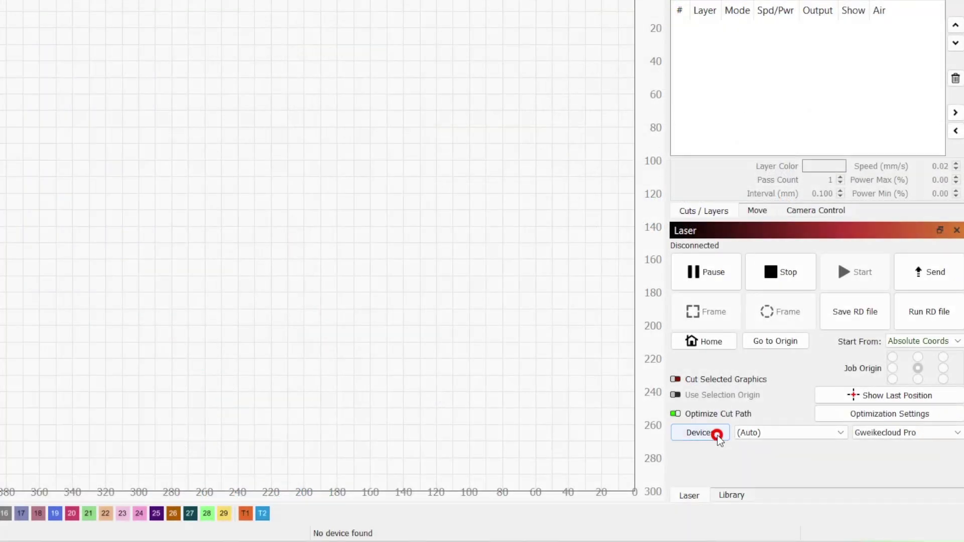
right_click(270, 62)
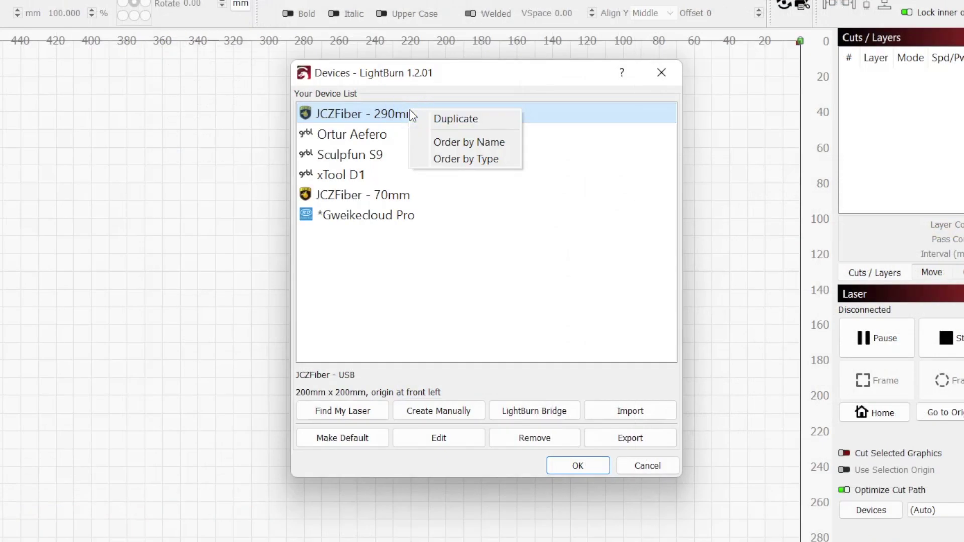
left_click(454, 119)
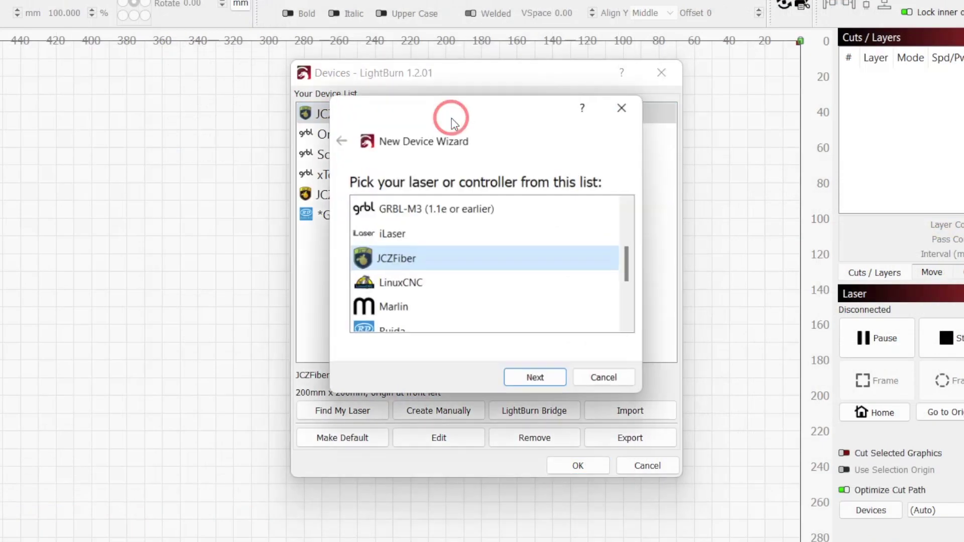
left_click(544, 379)
left_click(536, 379)
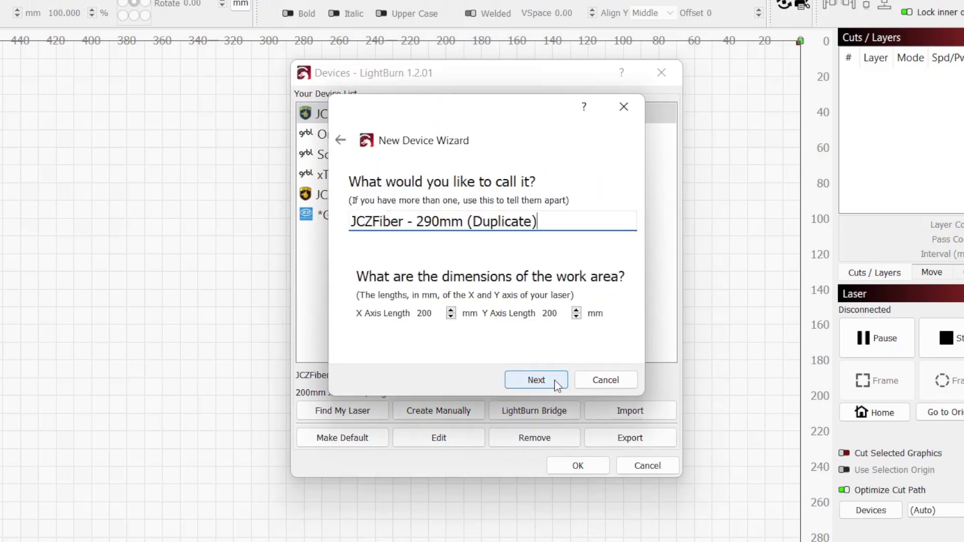
Rename the copy to JCZFiber - 174mm and select the X and Y axis lengths for editing.
left_click_drag(538, 221, 462, 222)
key("BackSpace")
left_click(439, 224)
key("BackSpace")
key("BackSpace")
key("BackSpace")
type("1mm")
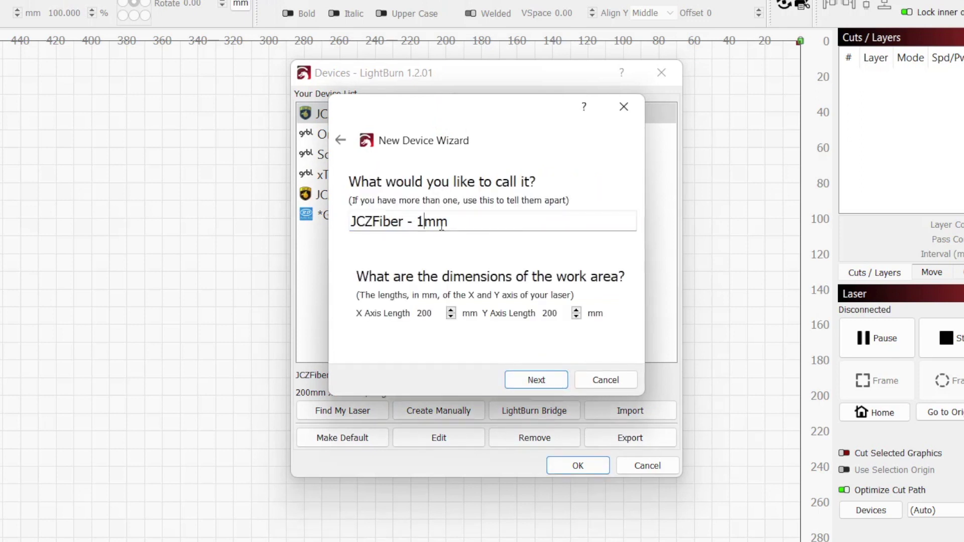
type("74")
left_click_drag(431, 318, 421, 319)
left_click(557, 314)
left_click_drag(558, 314, 516, 309)
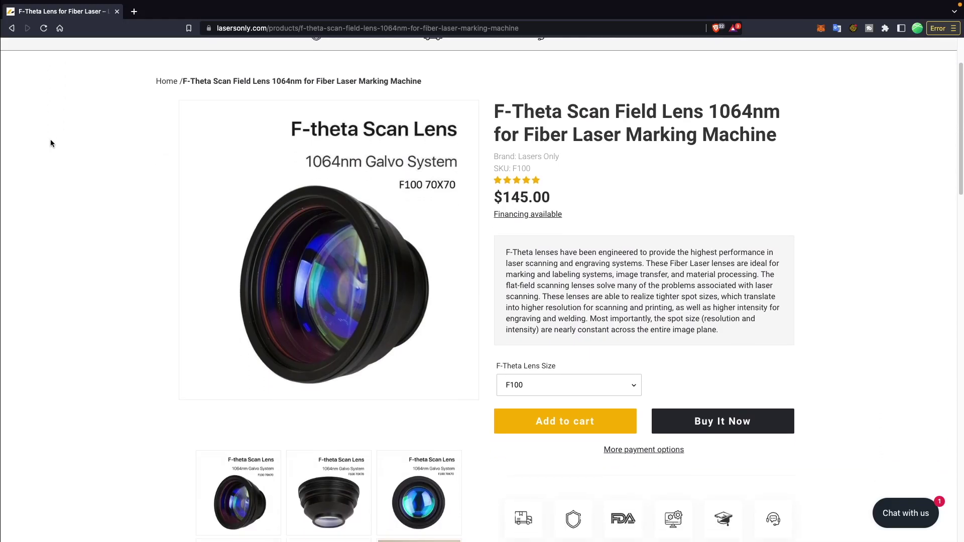
scroll(50, 143, "down", 1)
scroll(51, 142, "down", 1)
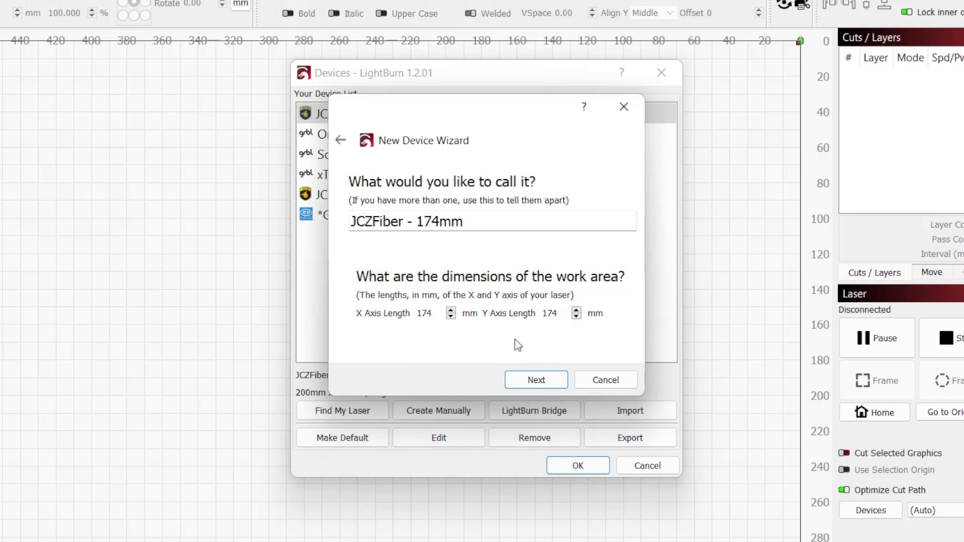
Add JCZFiber - 174mm to the Devices list and pick it in the Laser panel dropdown.
left_click(534, 381)
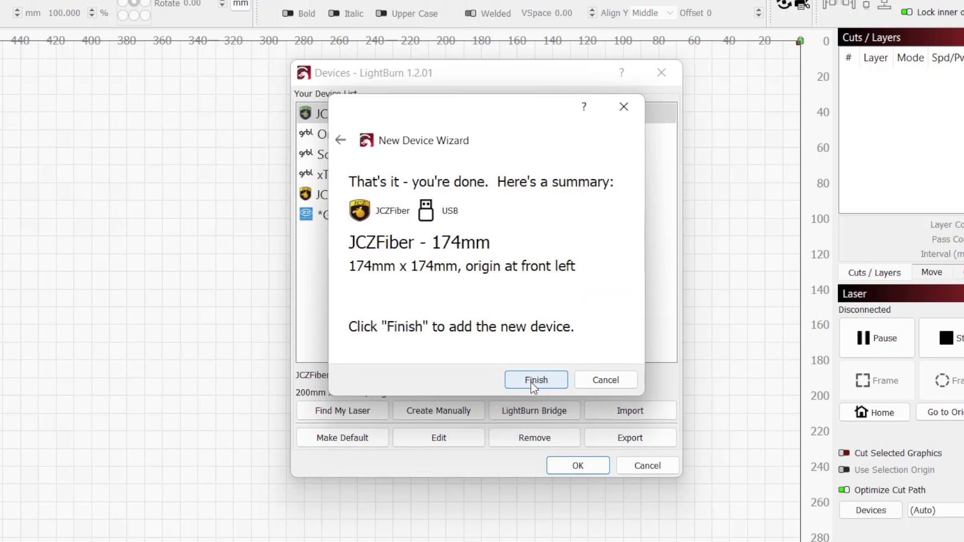
left_click(532, 385)
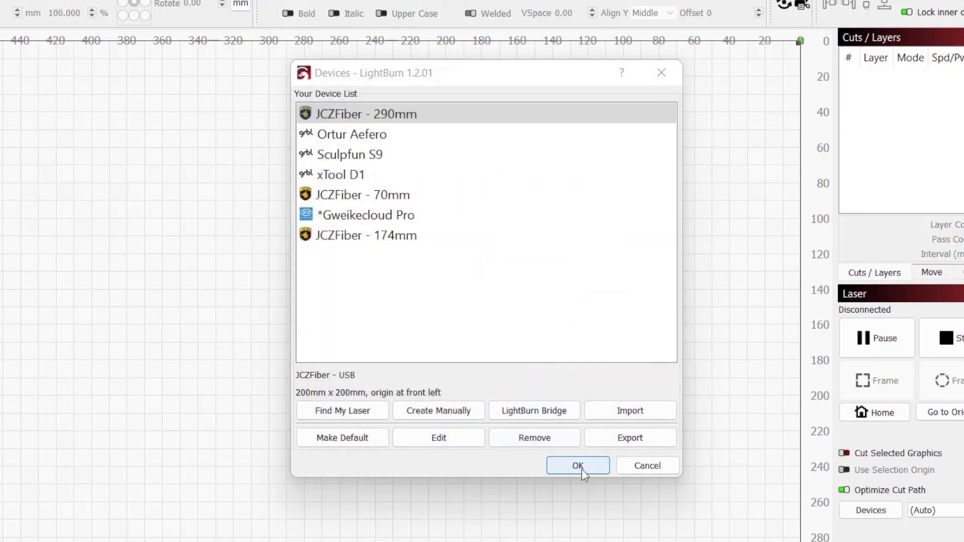
left_click(582, 469)
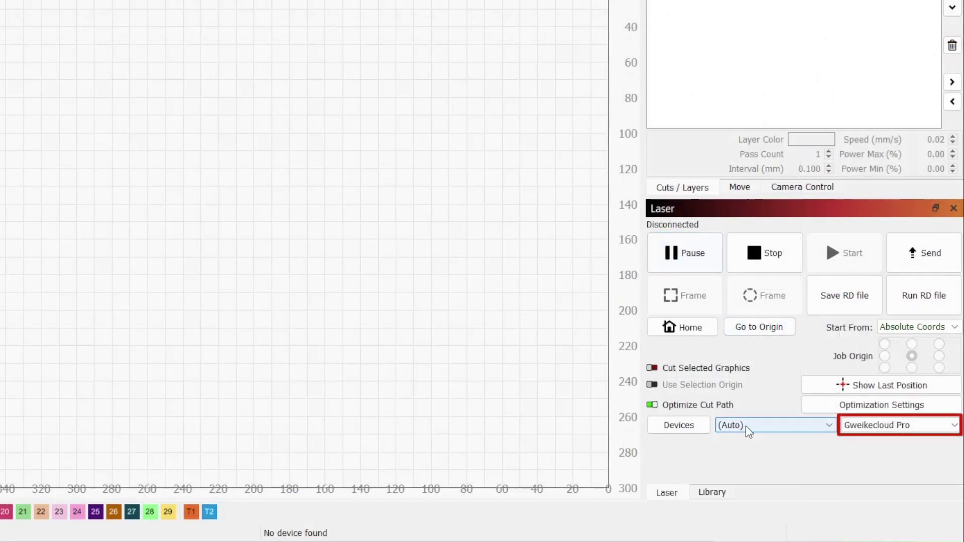
left_click(950, 427)
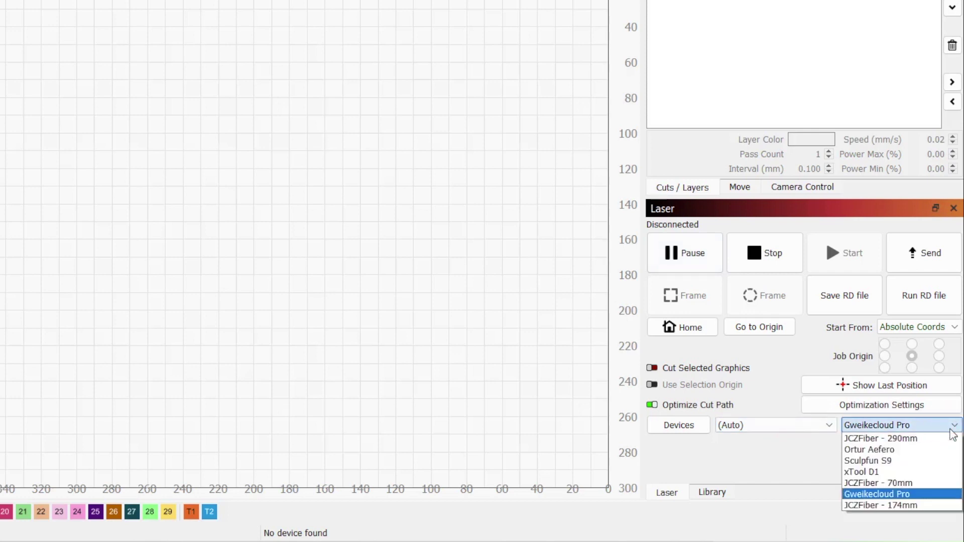
left_click(936, 505)
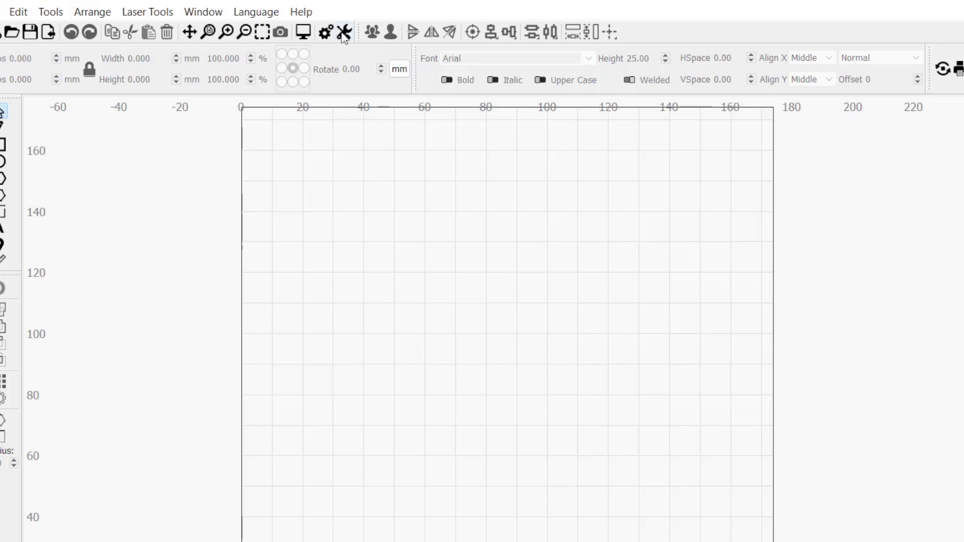
Clear the old galvo correction in Device Settings and load 174mm Lens.cor from Correction Files.
left_click(343, 33)
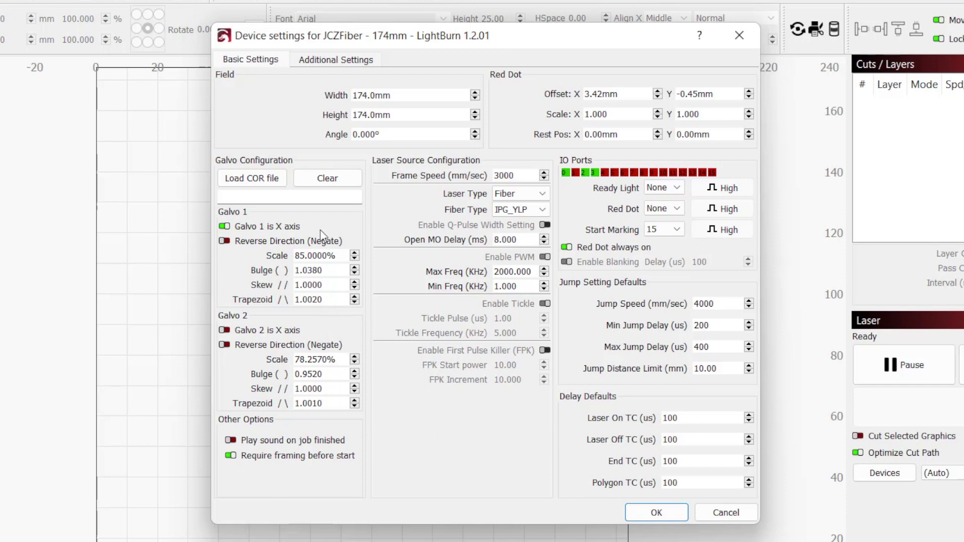
left_click(350, 180)
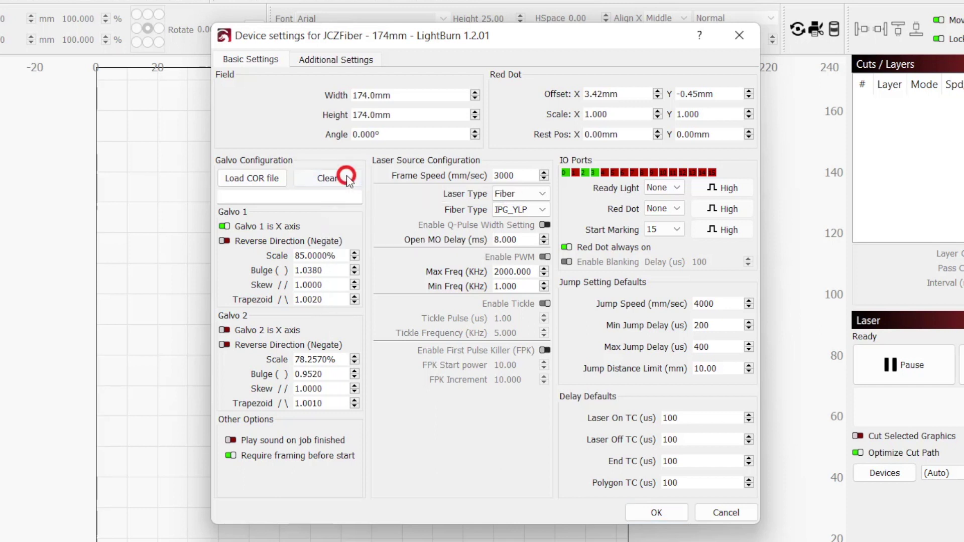
left_click(270, 179)
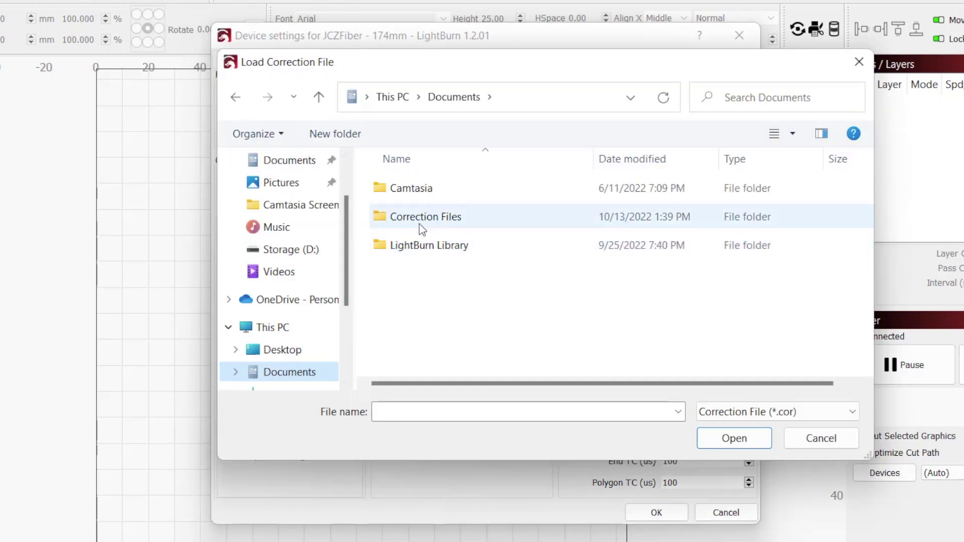
double_click(422, 219)
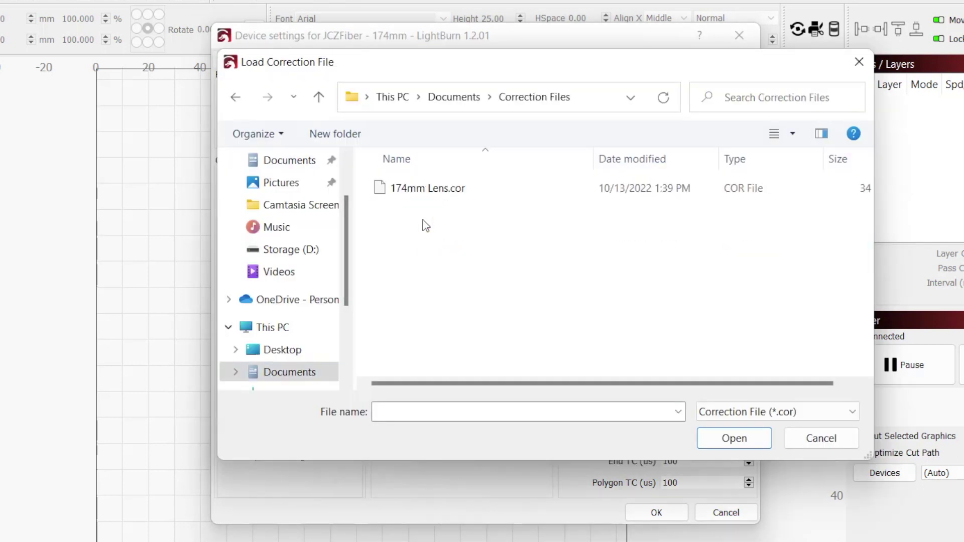
left_click(460, 185)
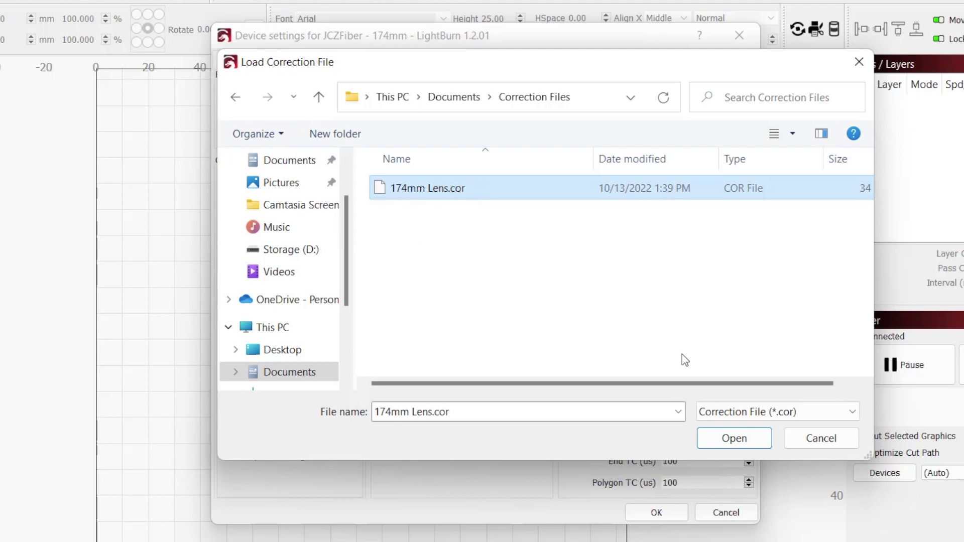
left_click(768, 442)
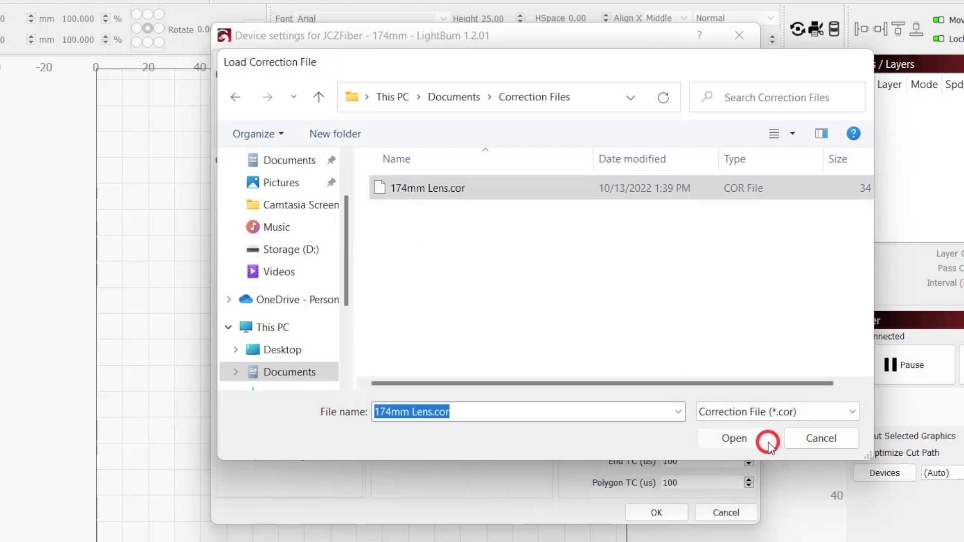